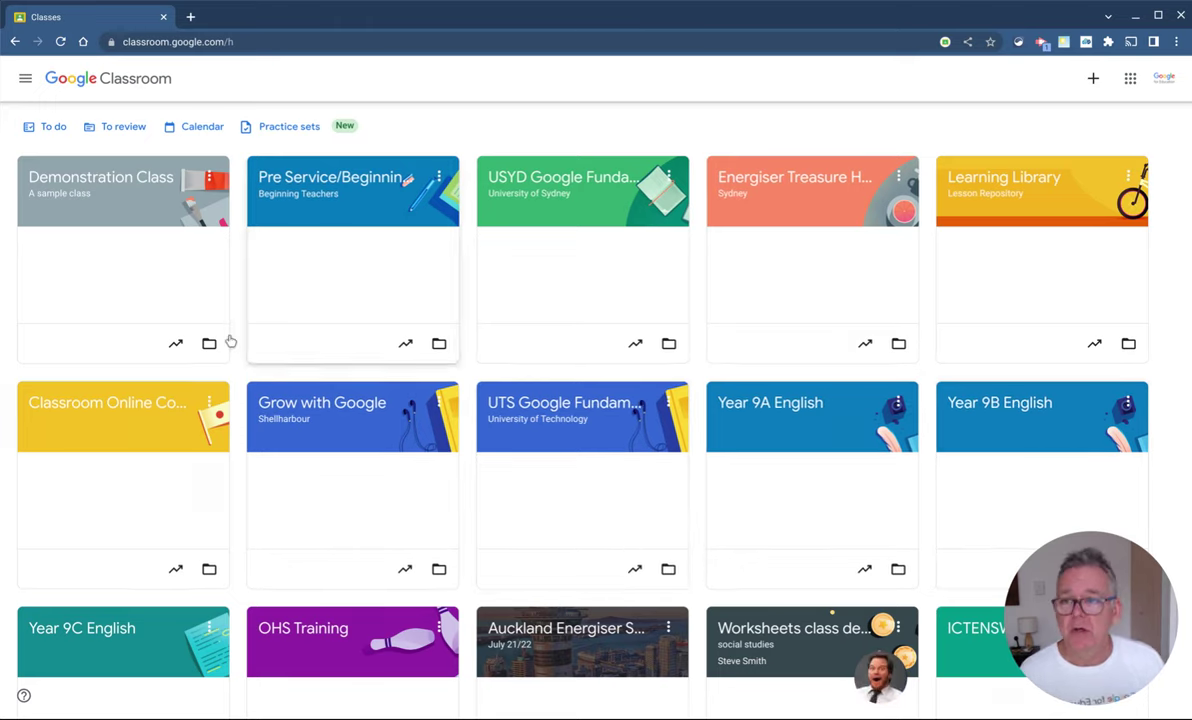
- Go to Demonstration Class Classwork and expand the Persuasive writing task to reveal its rubric and submission counts
click(84, 190)
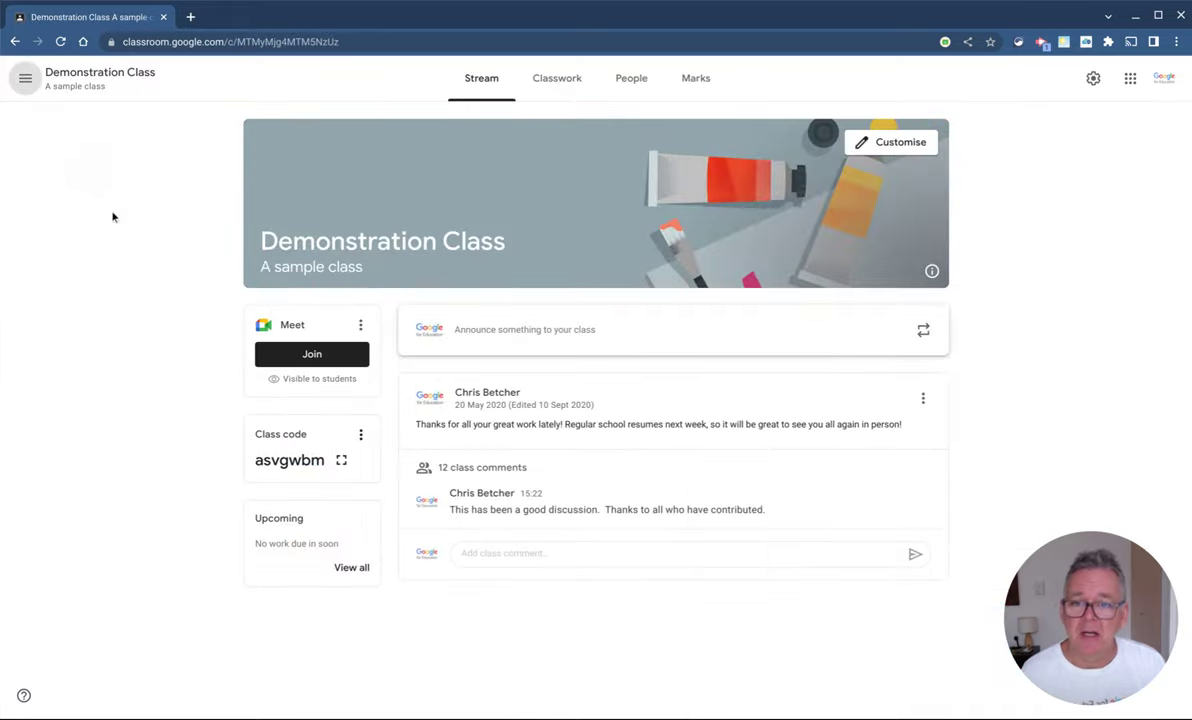
click(566, 84)
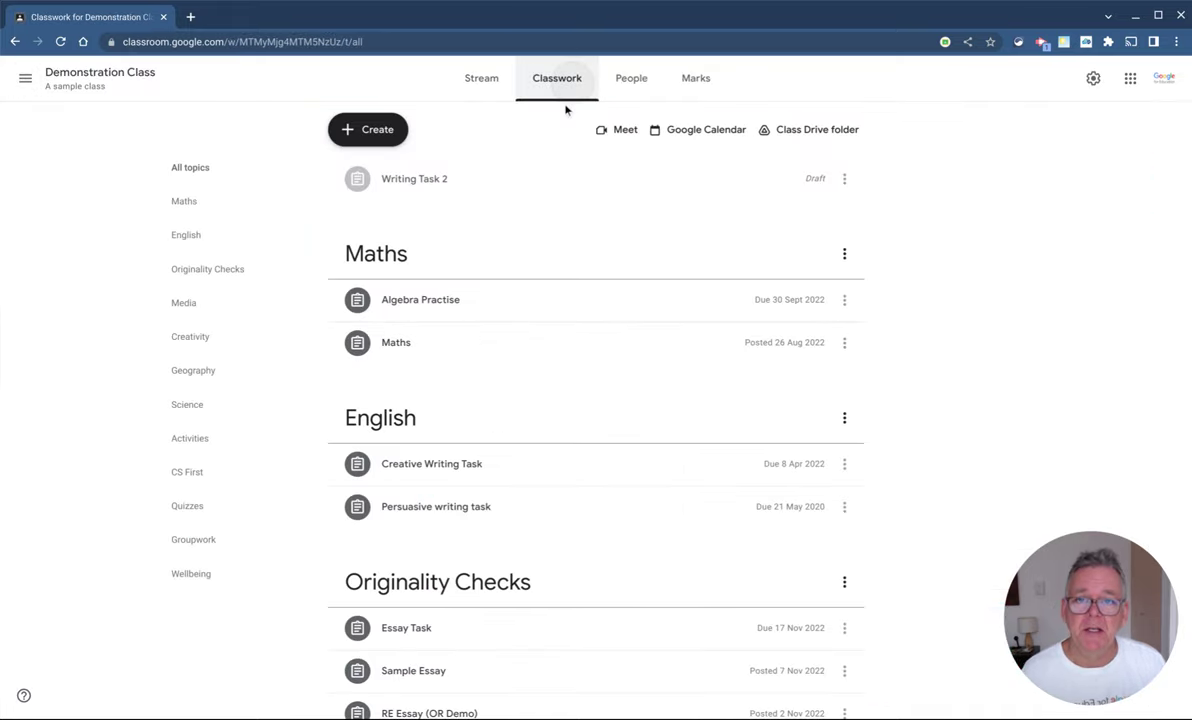
scroll(660, 380, down, 1)
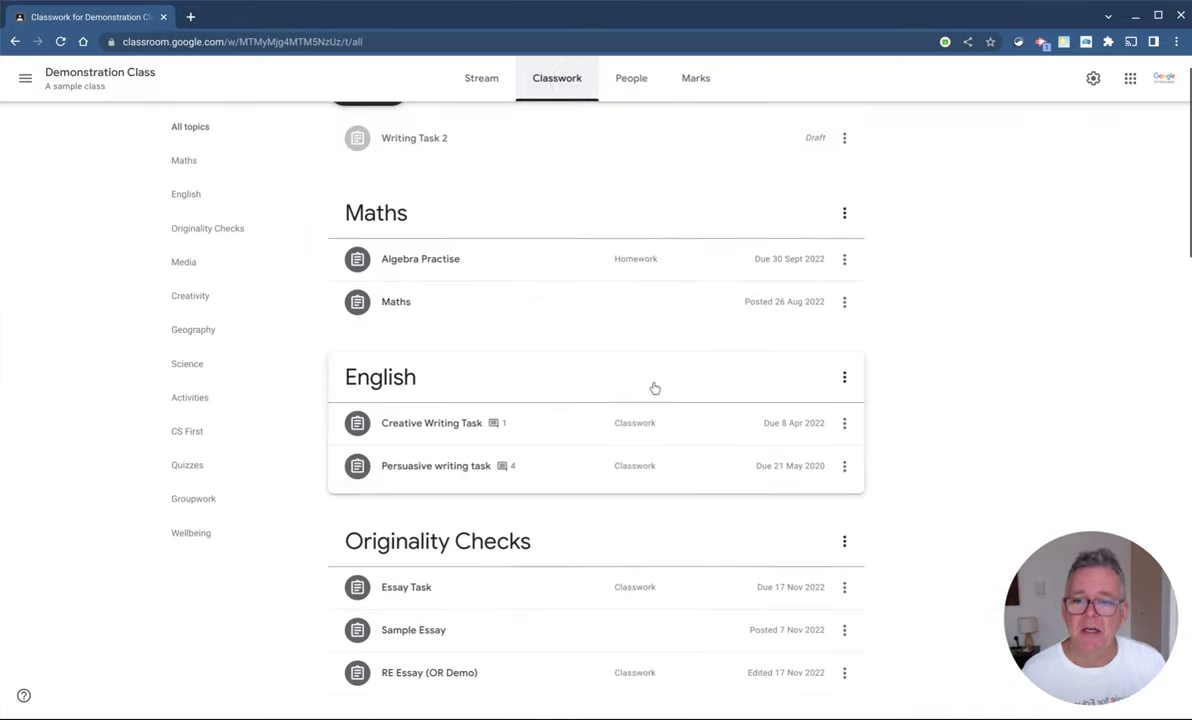
click(442, 474)
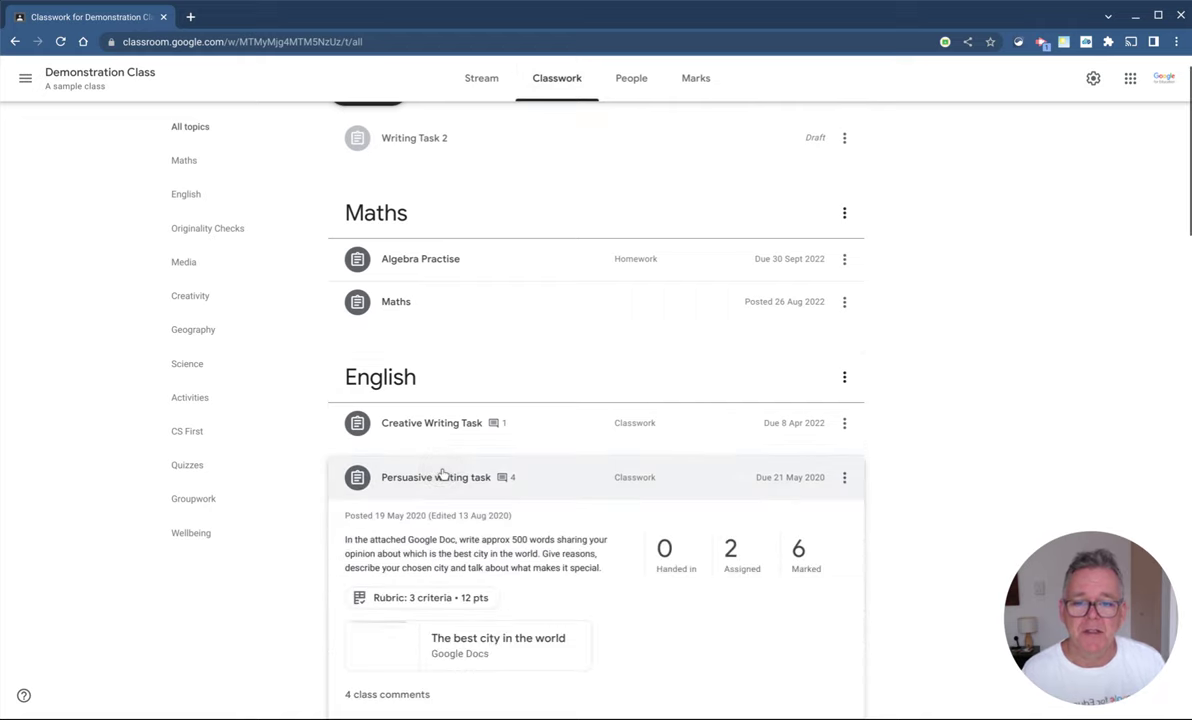
- Open the Persuasive writing task's 6 marked submissions and load the first marked student's essay
scroll(442, 474, down, 2)
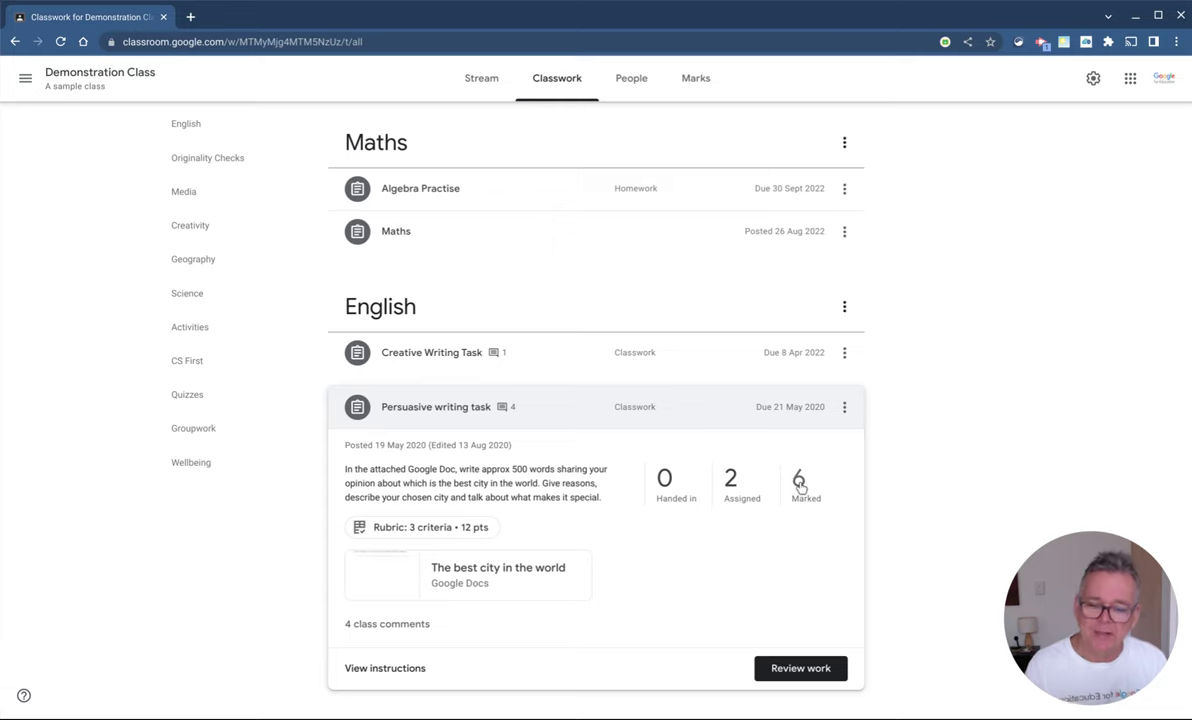
click(800, 484)
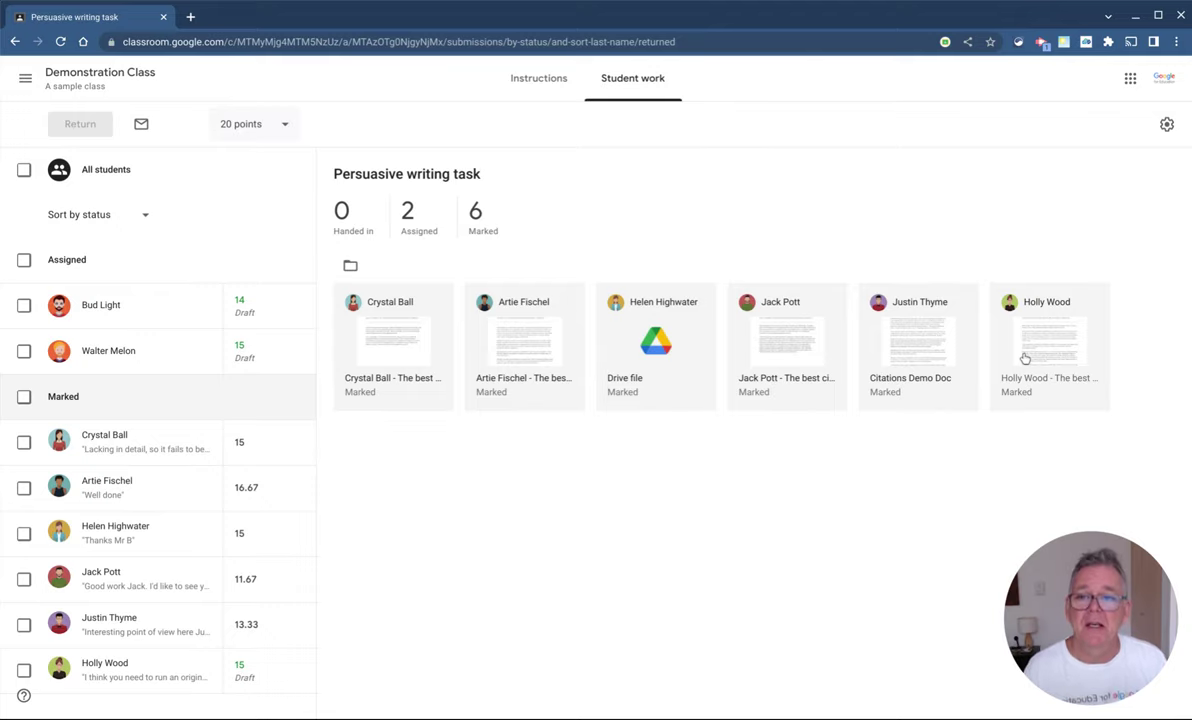
click(400, 340)
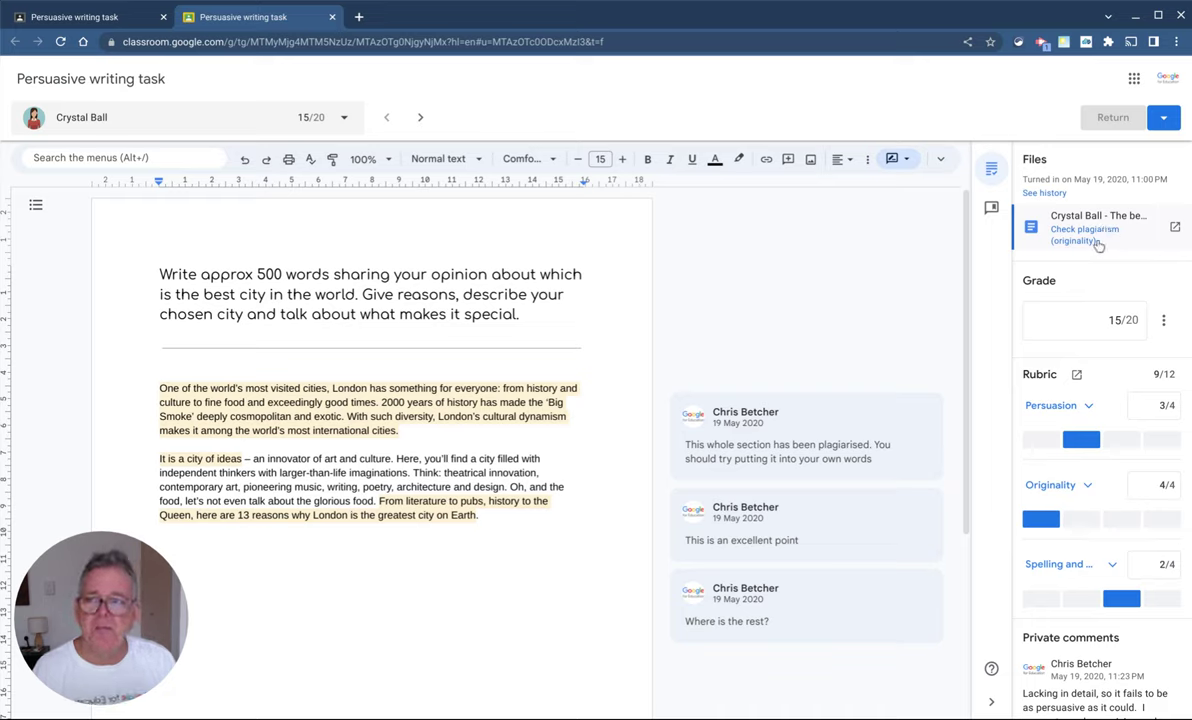
click(105, 20)
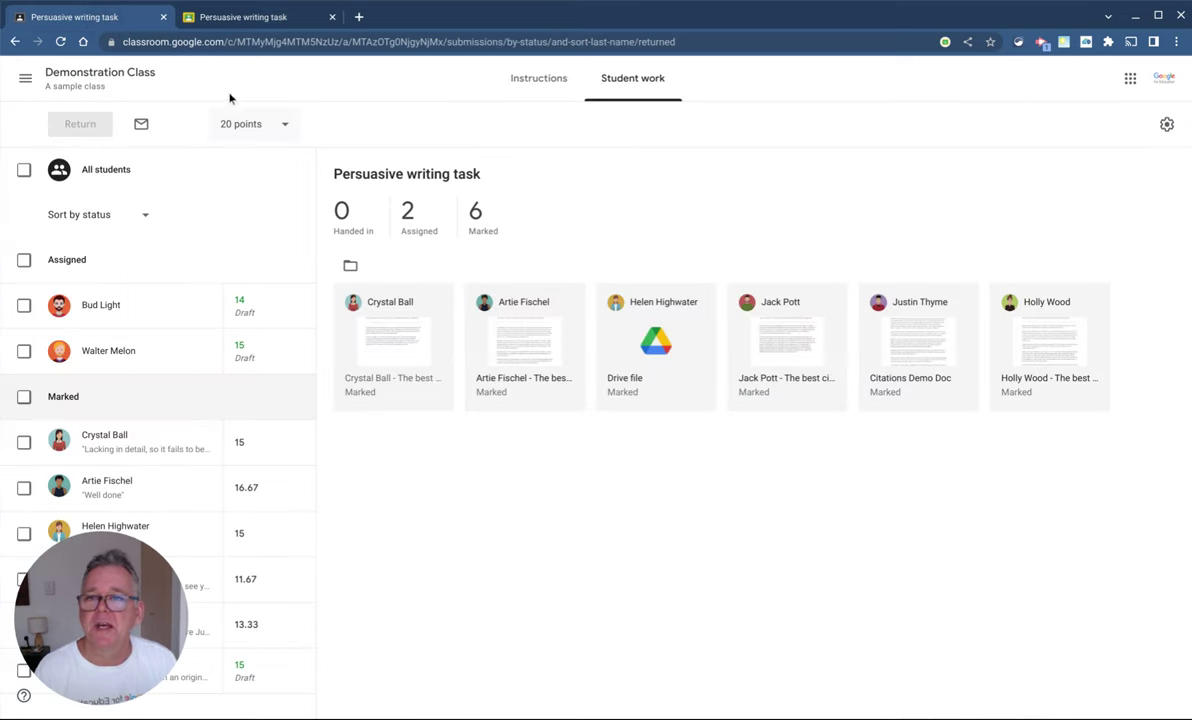
click(540, 82)
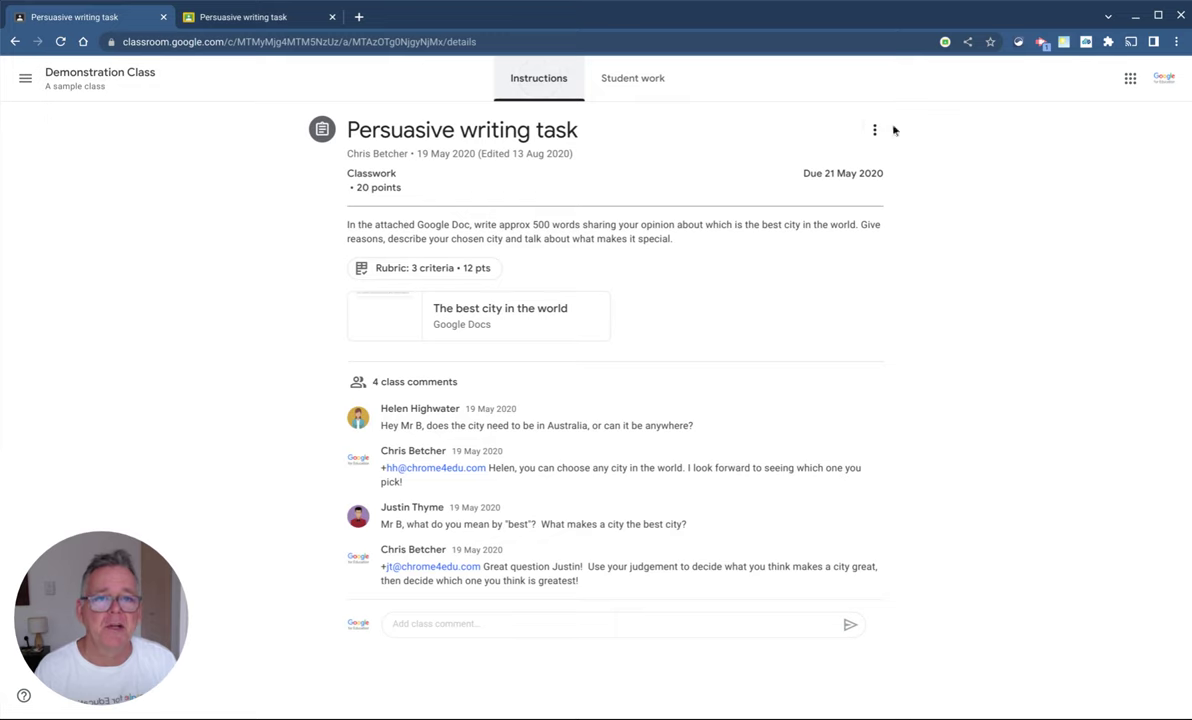
click(875, 130)
click(864, 162)
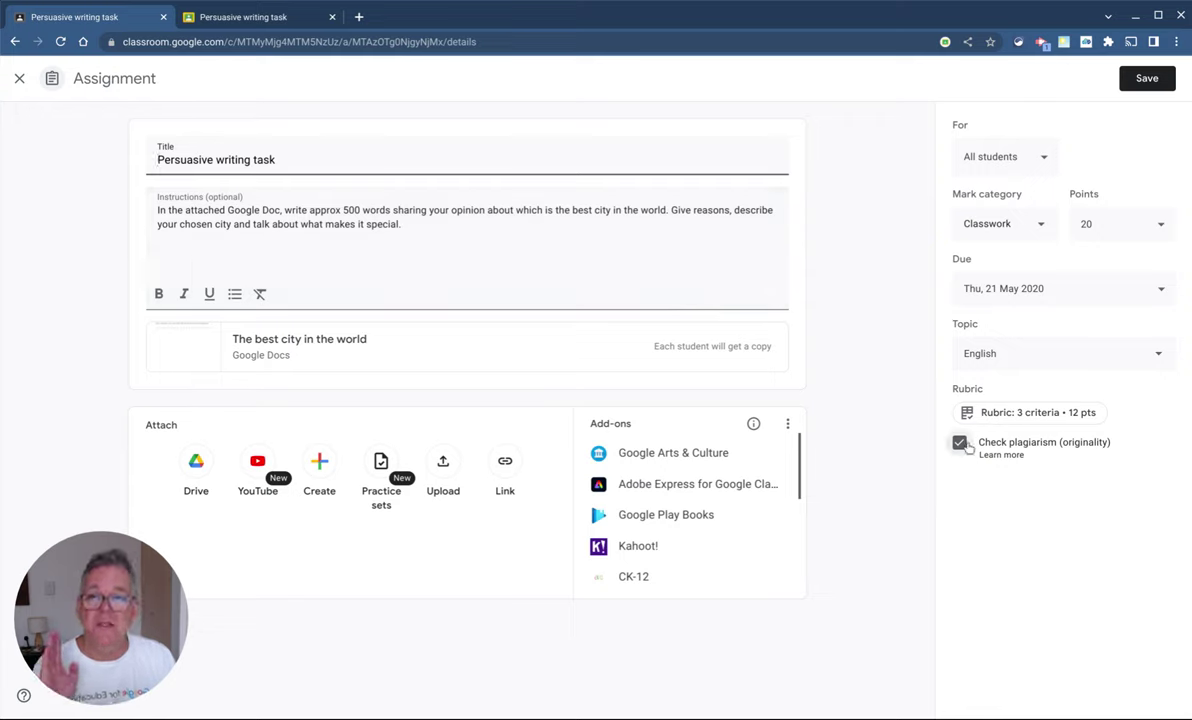
click(280, 17)
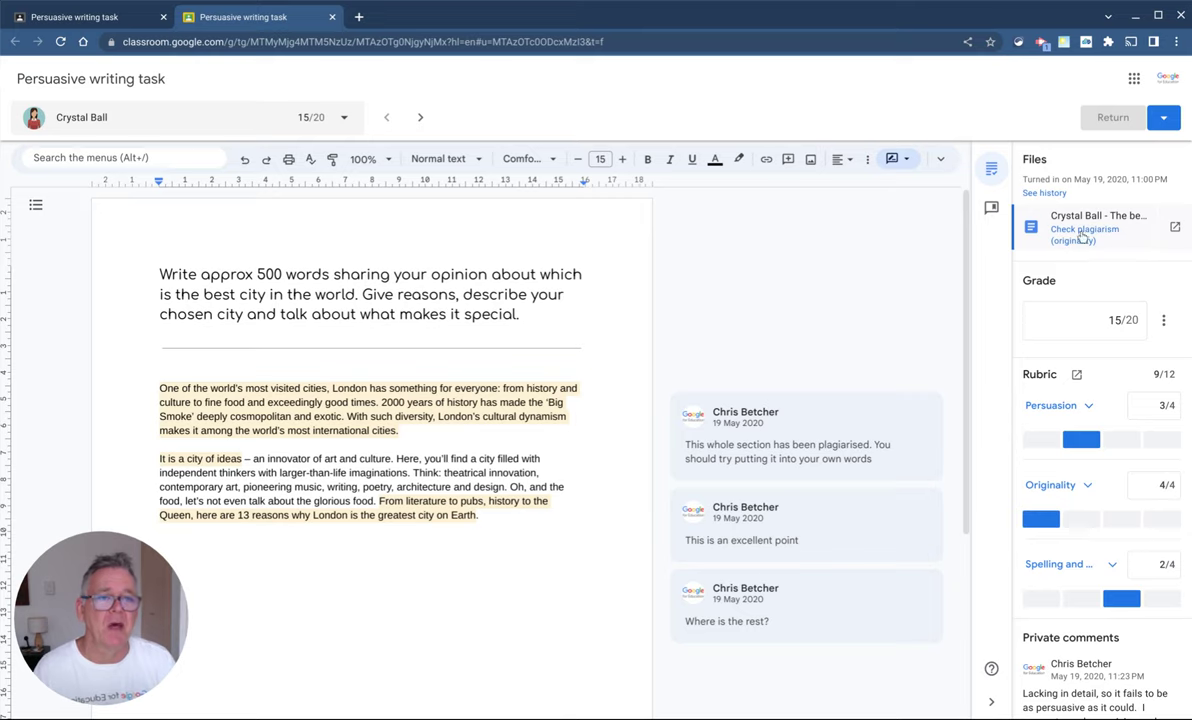
- Run an originality check on the submitted essay, which reports 1 flagged passage
click(1072, 231)
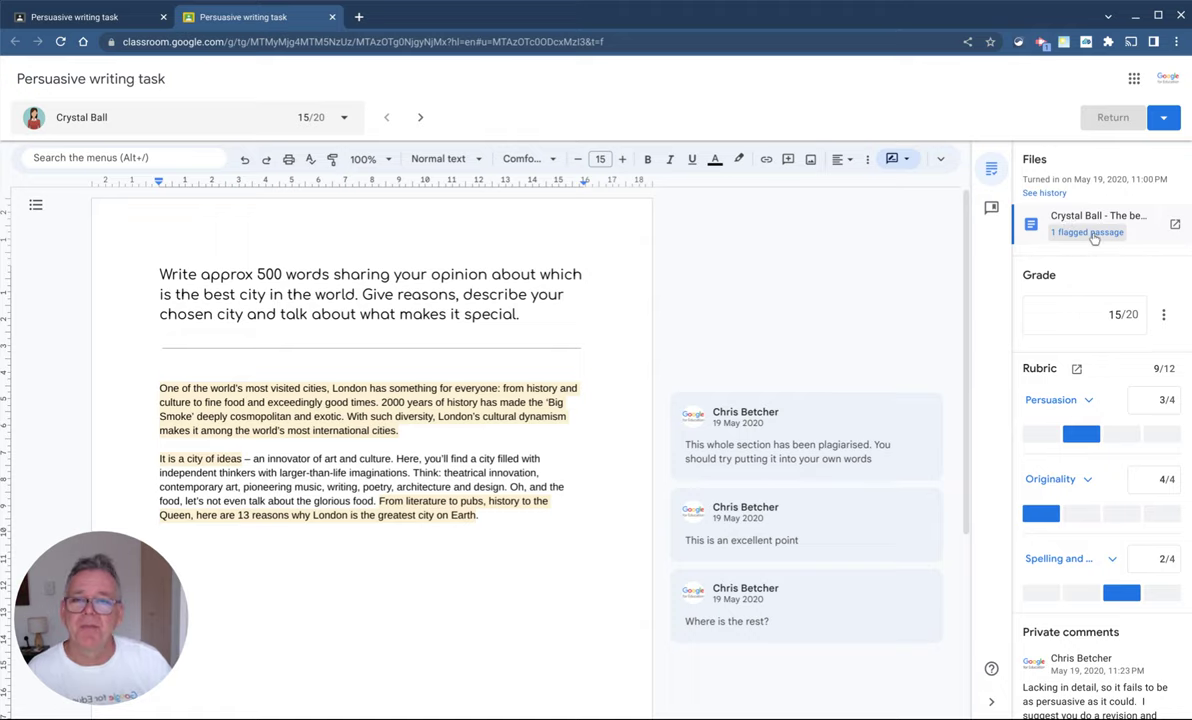
- Open the 1 flagged passage report and toggle the Summary figures to % and back to Count
click(1094, 236)
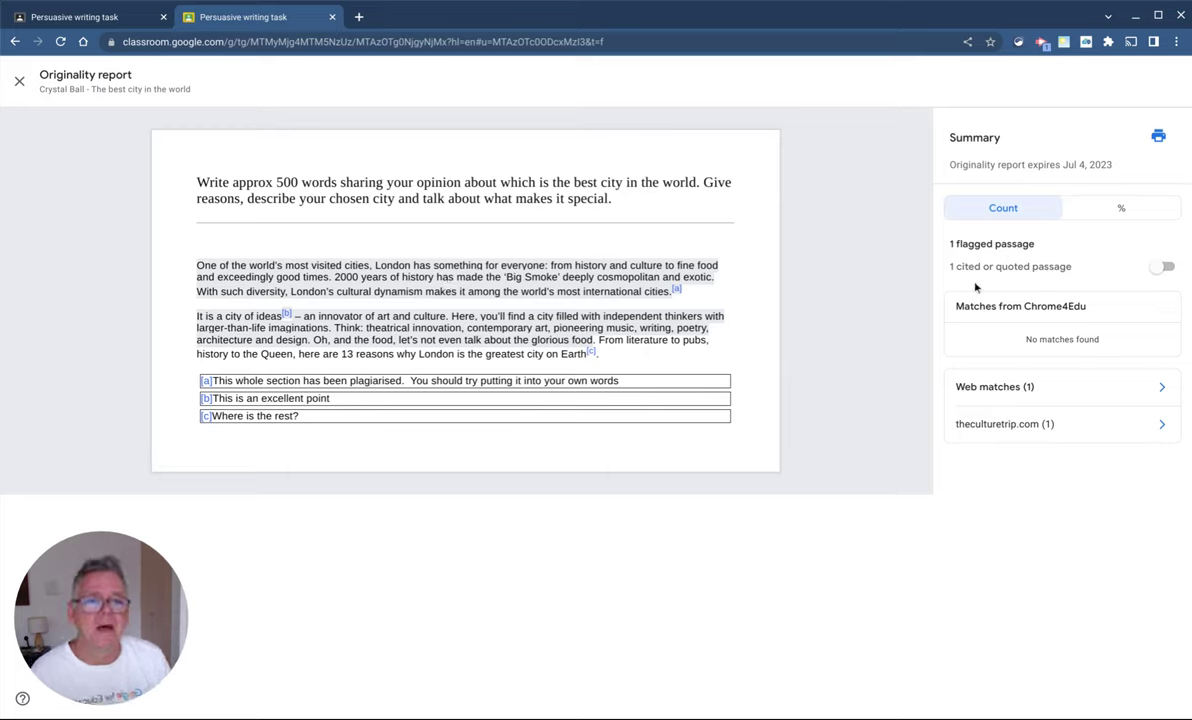
click(1097, 210)
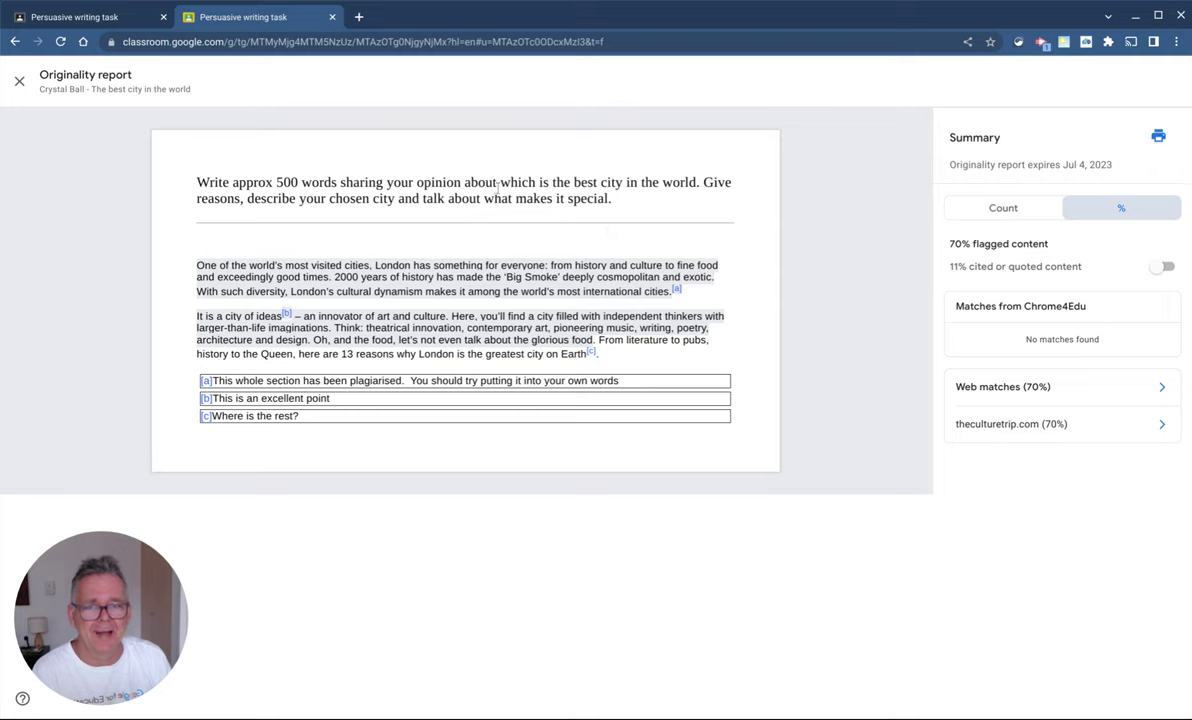
click(1004, 208)
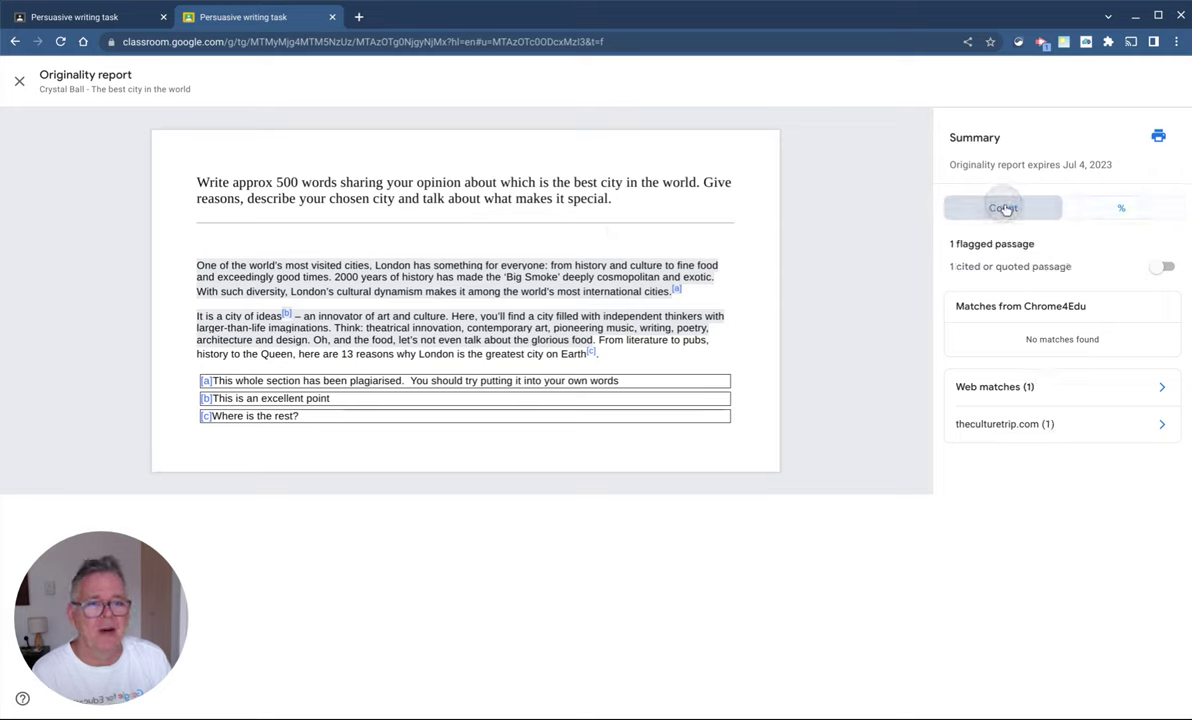
- Show Web matches (1) and follow the redirect to the theculturetrip.com London article
click(988, 391)
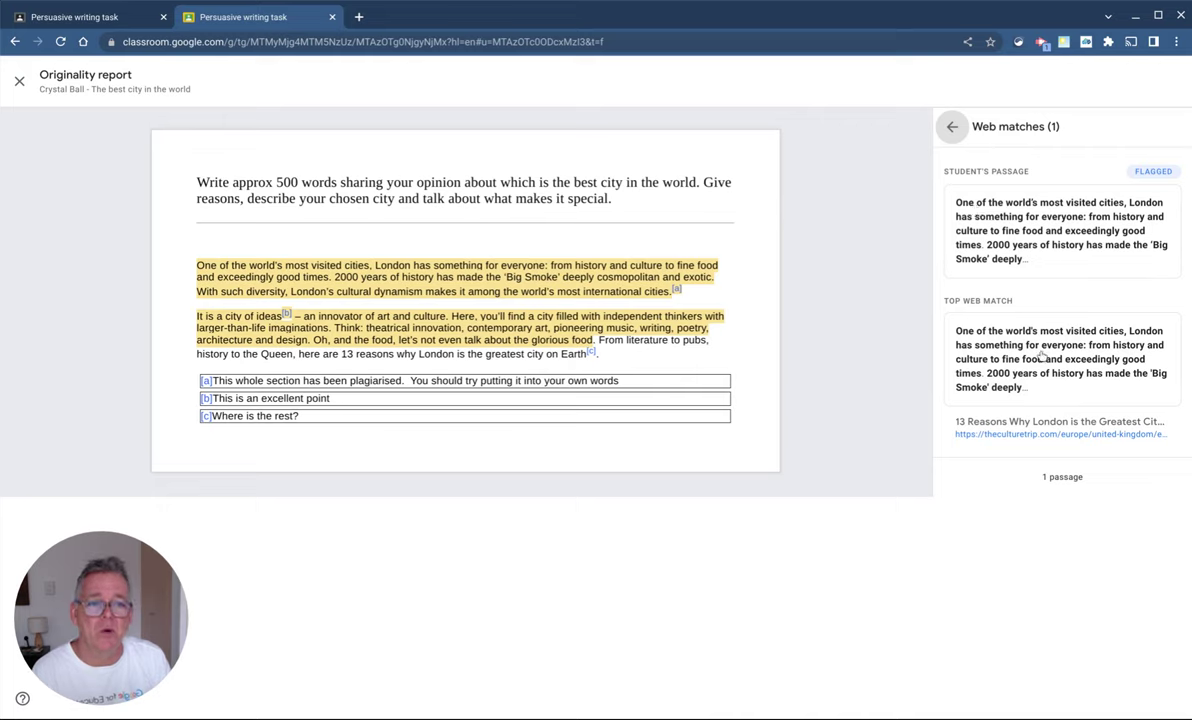
click(1028, 435)
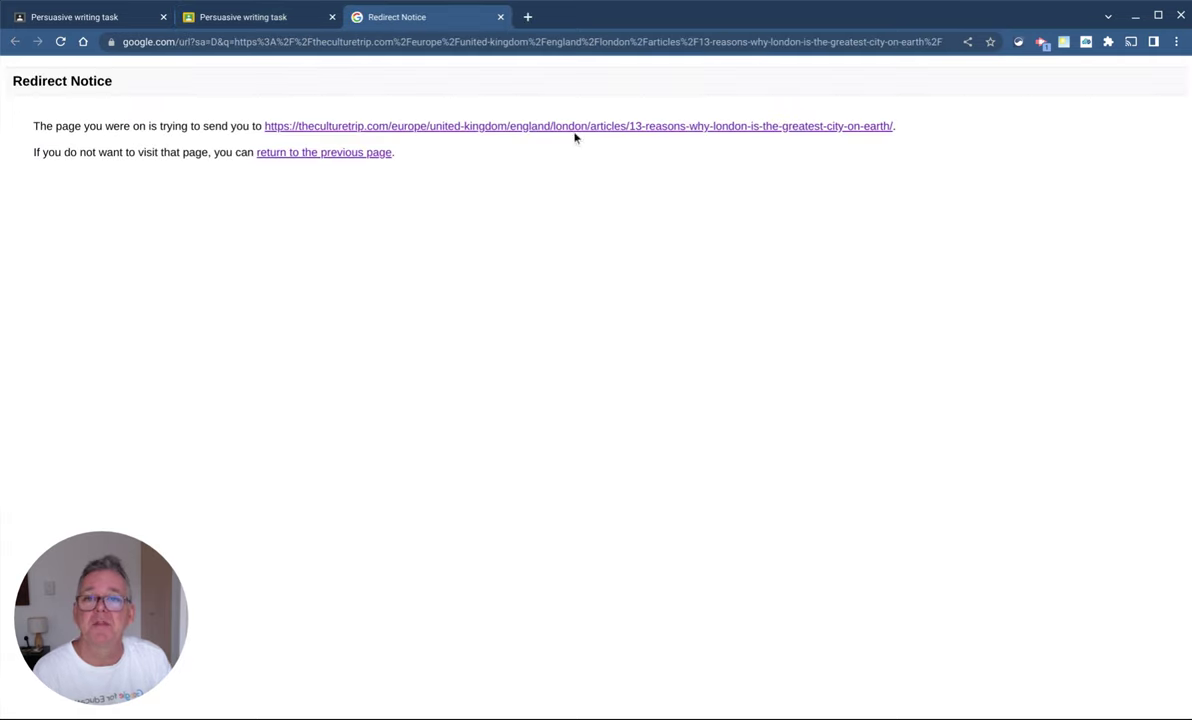
click(577, 126)
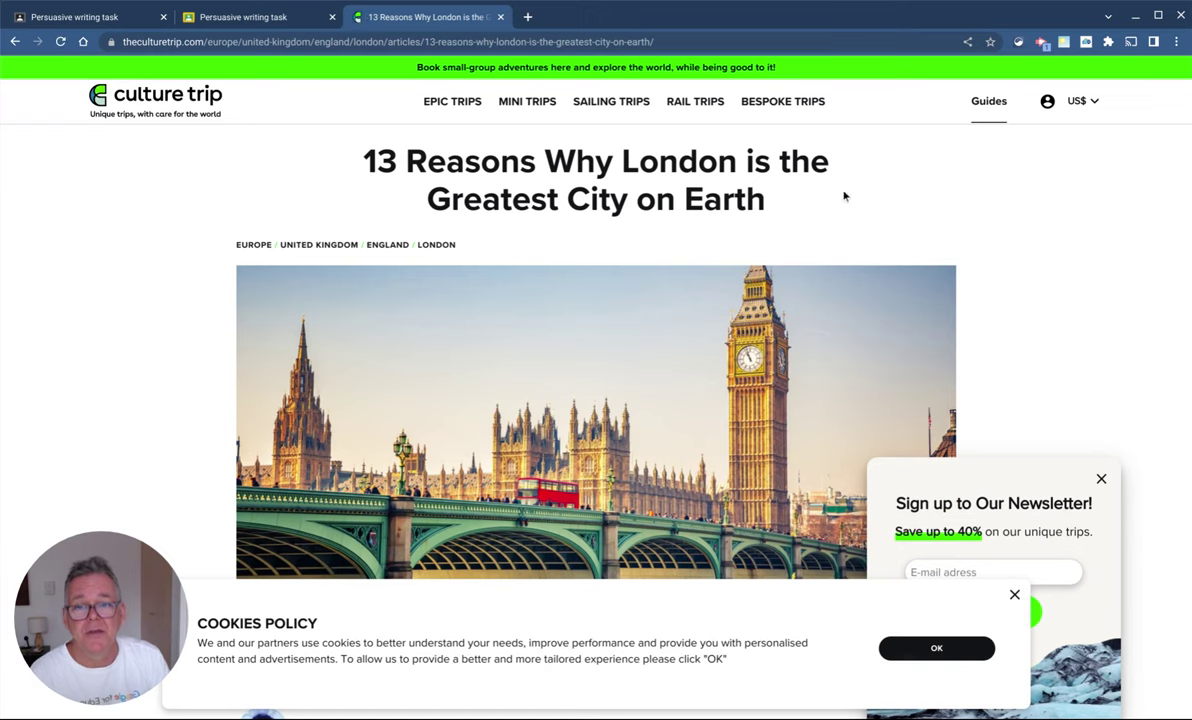
- Accept the cookie banner, dismiss the newsletter popup, then close the Culture Trip article tab
scroll(719, 347, down, 2)
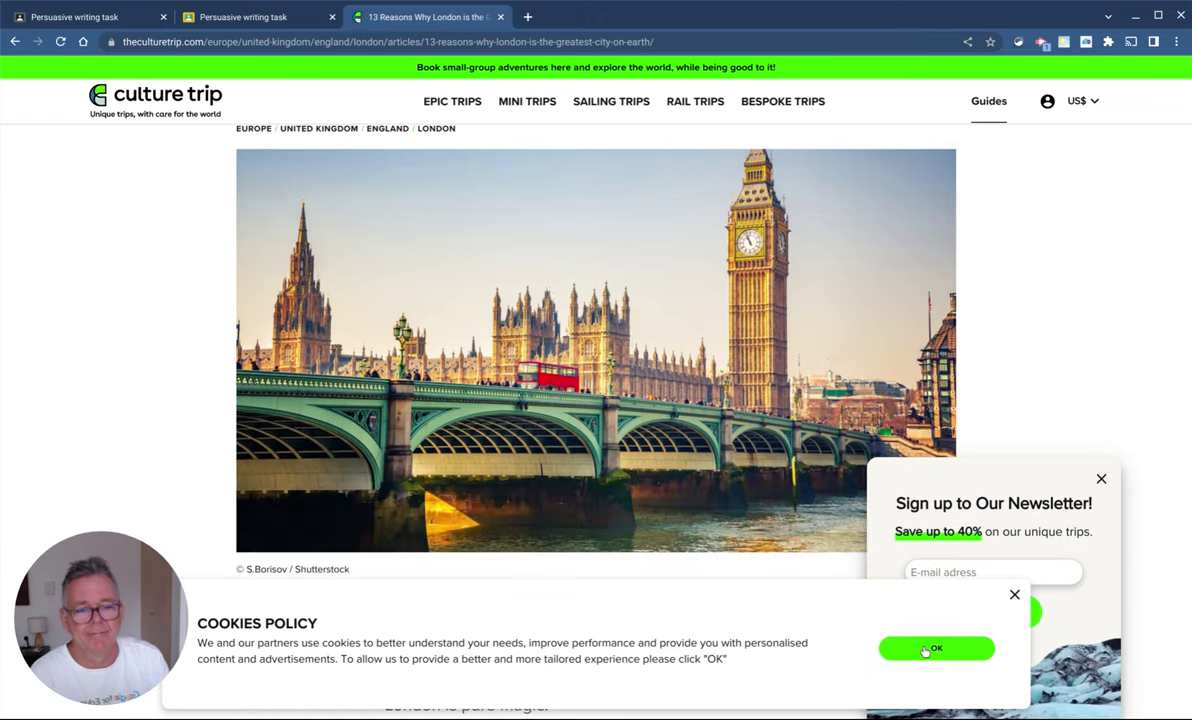
click(923, 647)
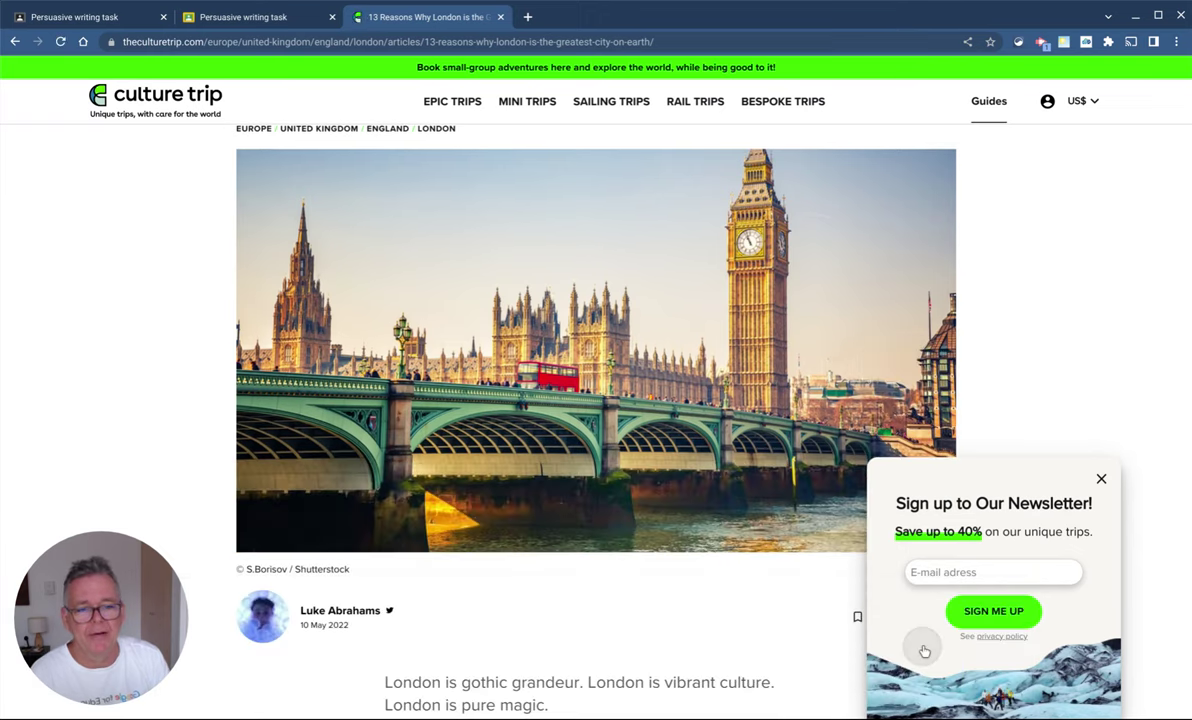
click(1101, 479)
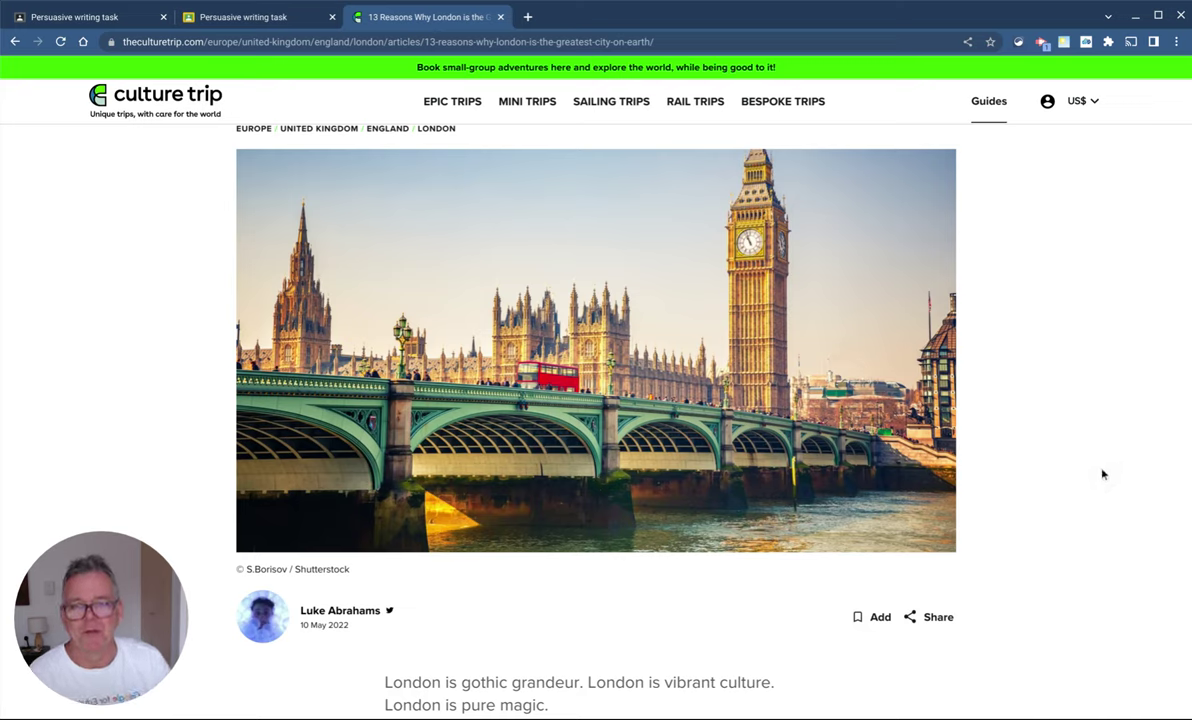
click(500, 17)
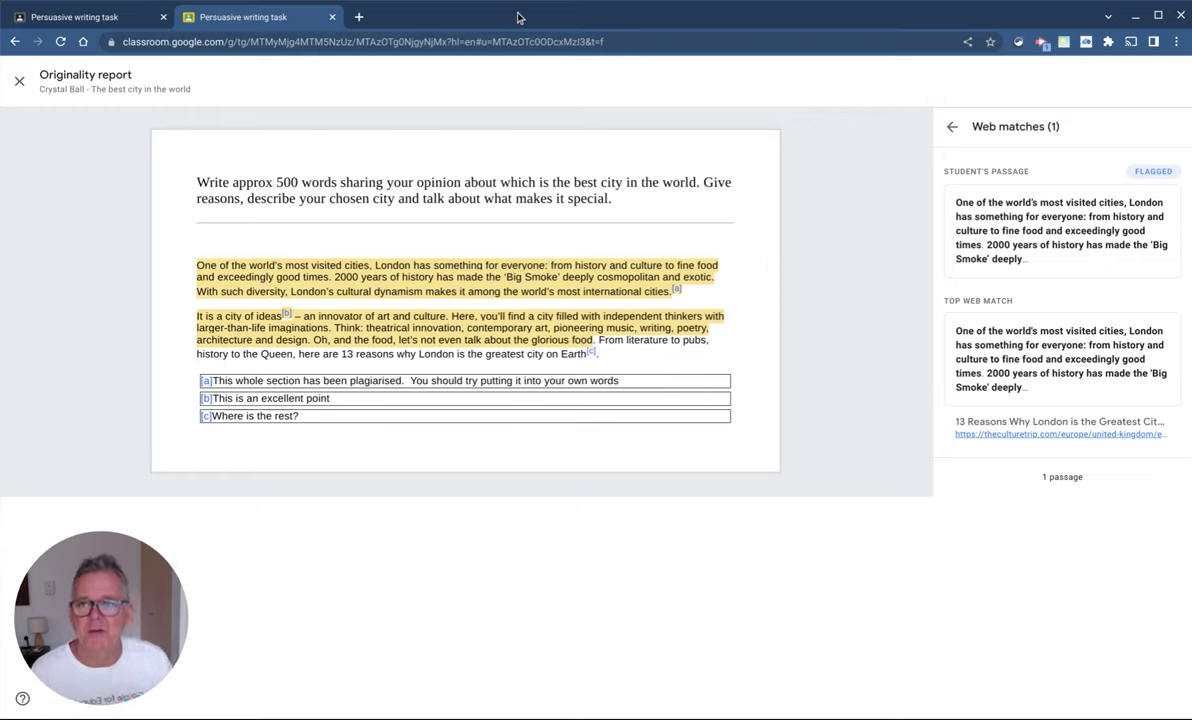
- Close the originality report and assignment editor, then return to Demonstration Class via the main menu
click(332, 17)
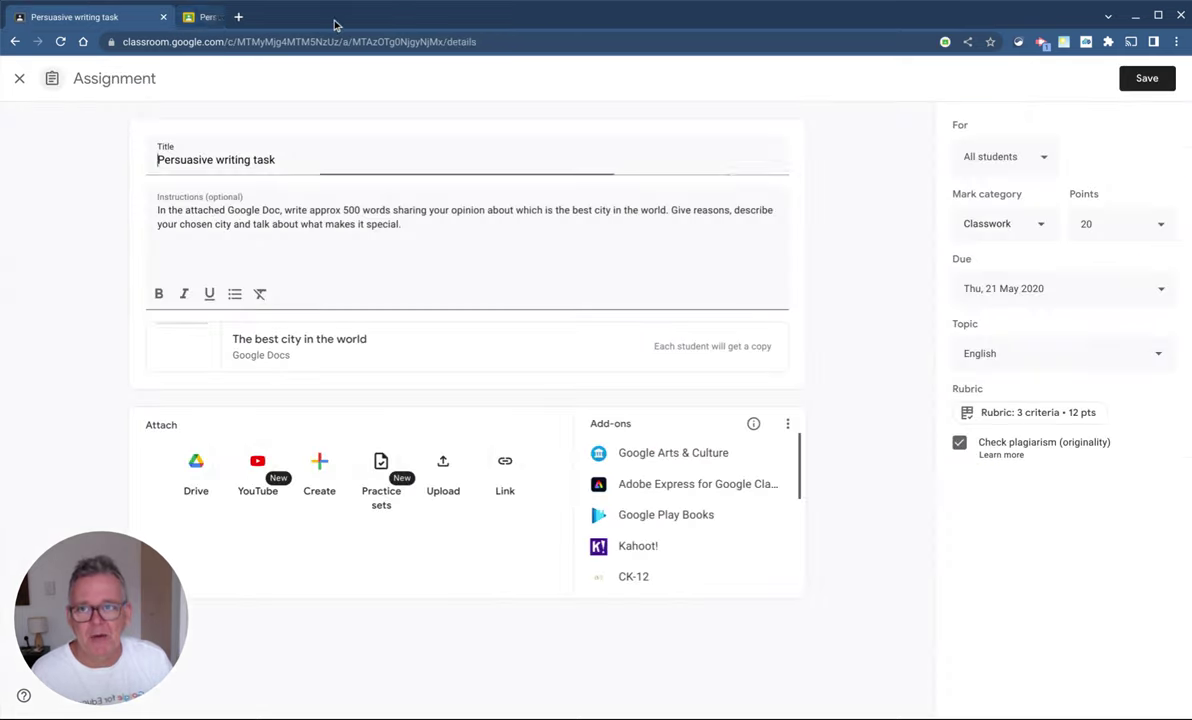
click(19, 80)
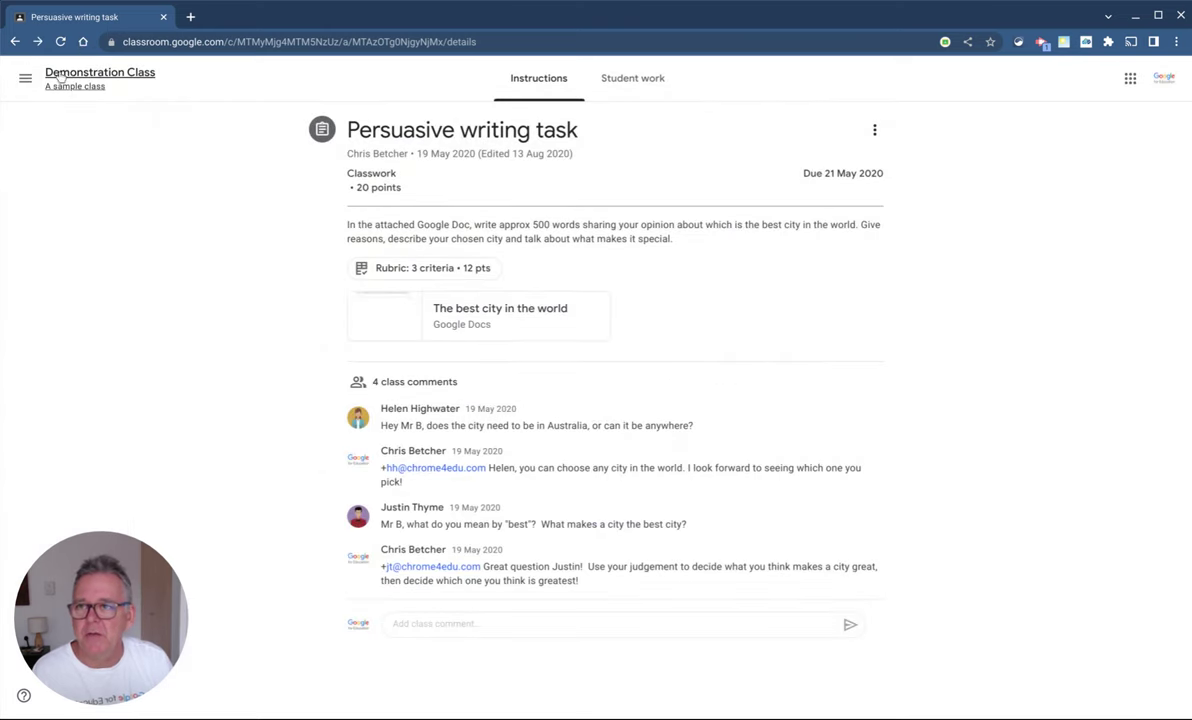
click(26, 78)
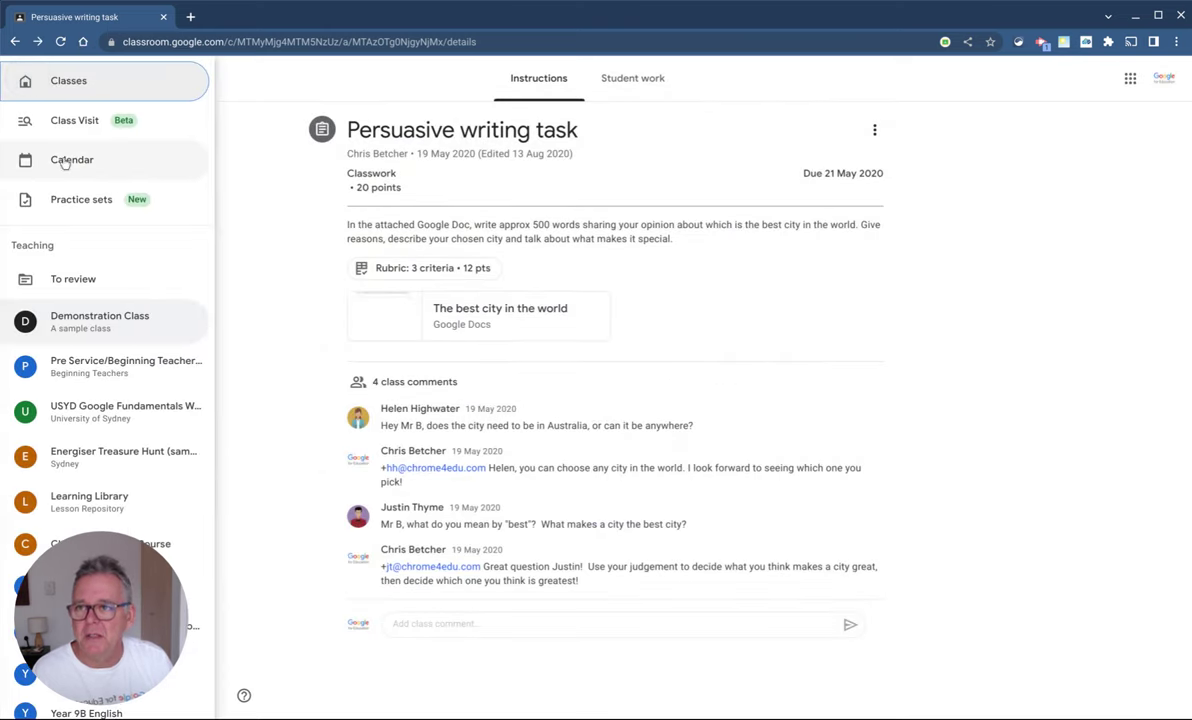
click(86, 314)
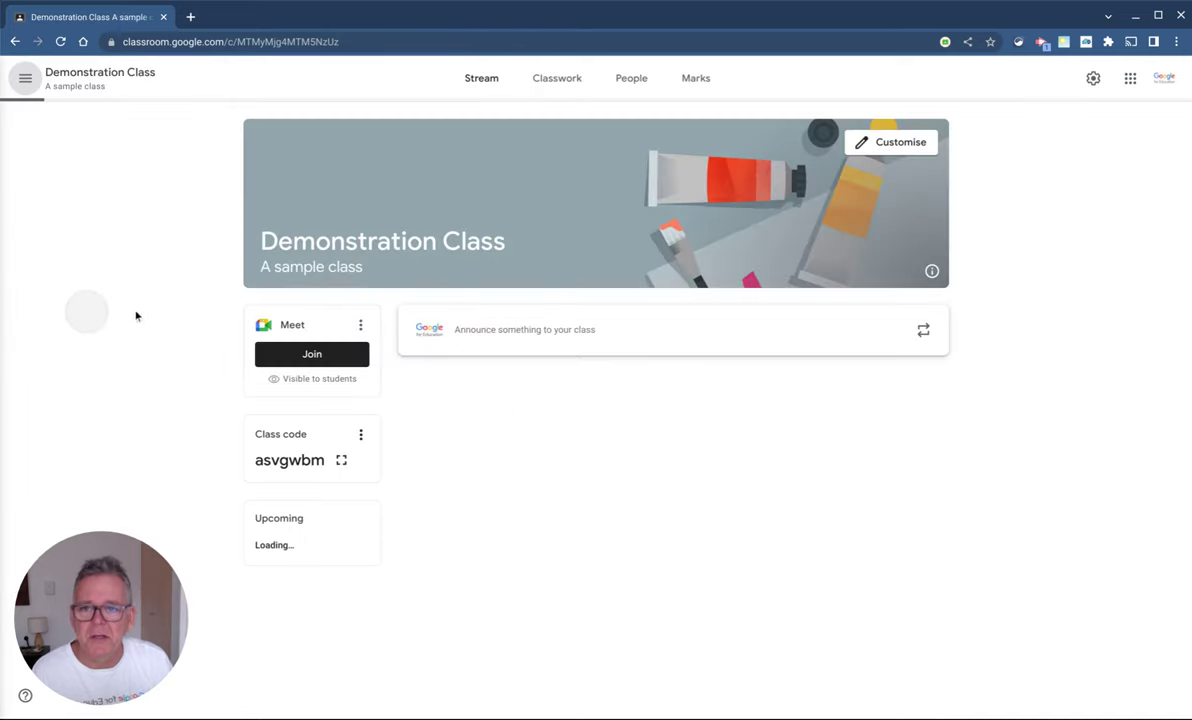
- Expand the Persuasive writing task in Classwork and show its six marked submissions
click(562, 80)
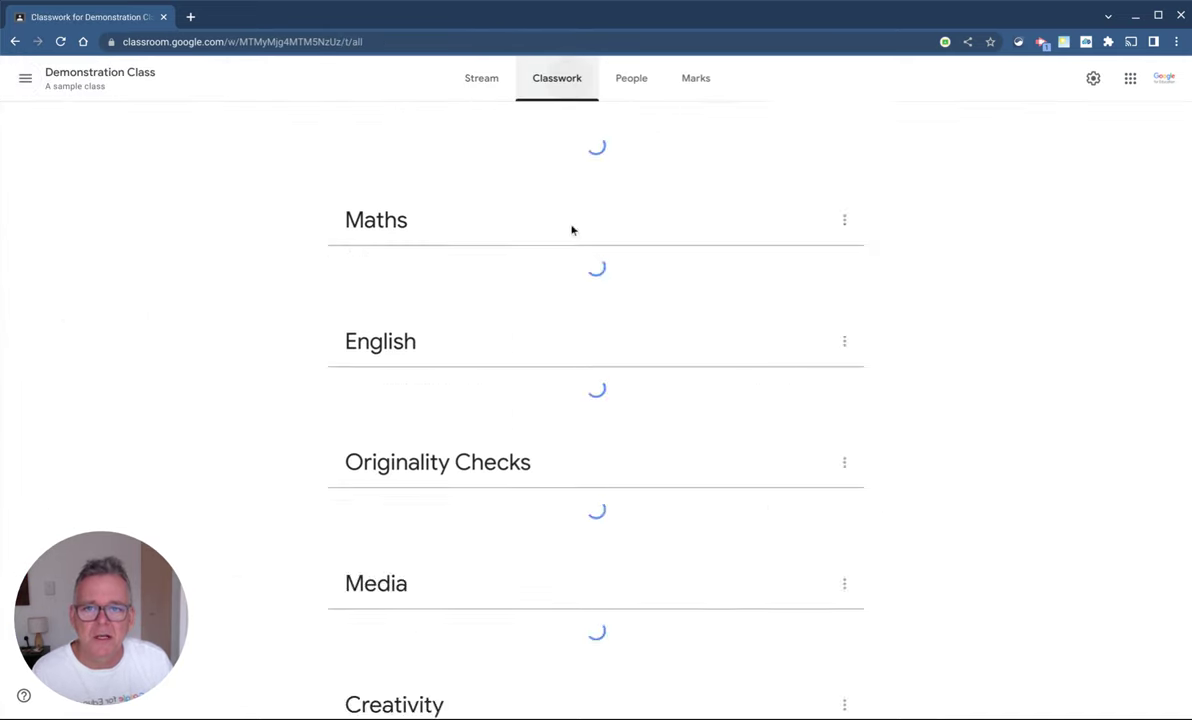
scroll(560, 384, down, 1)
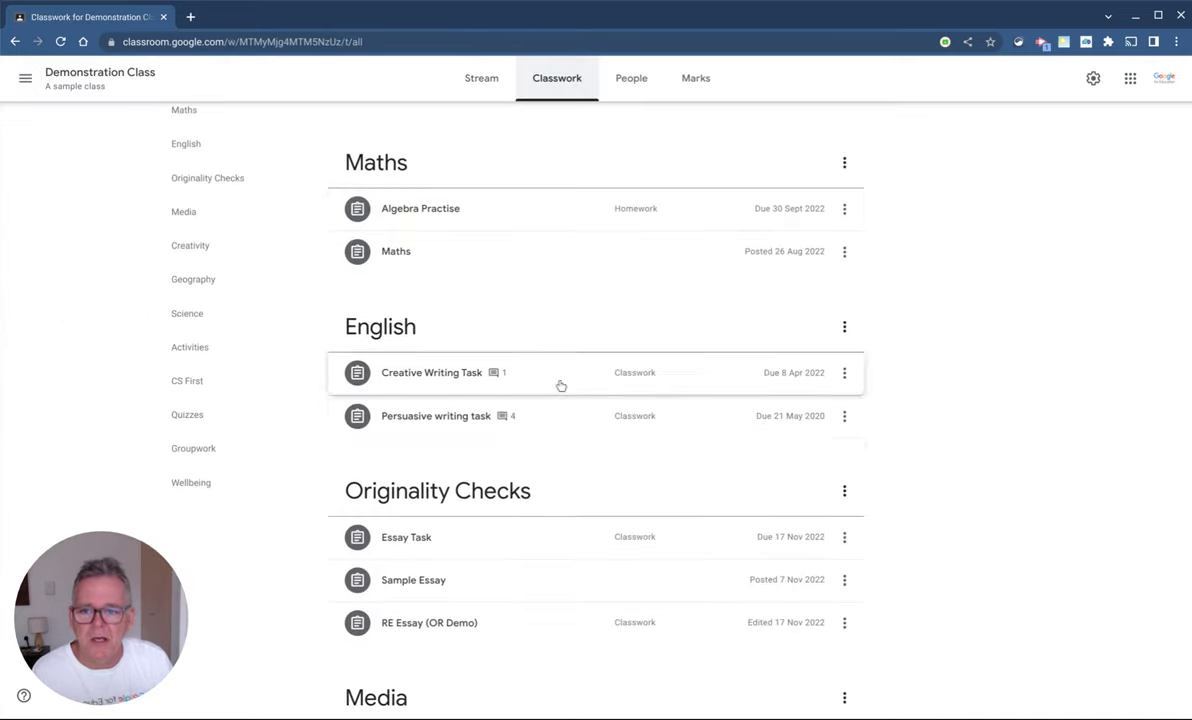
click(432, 416)
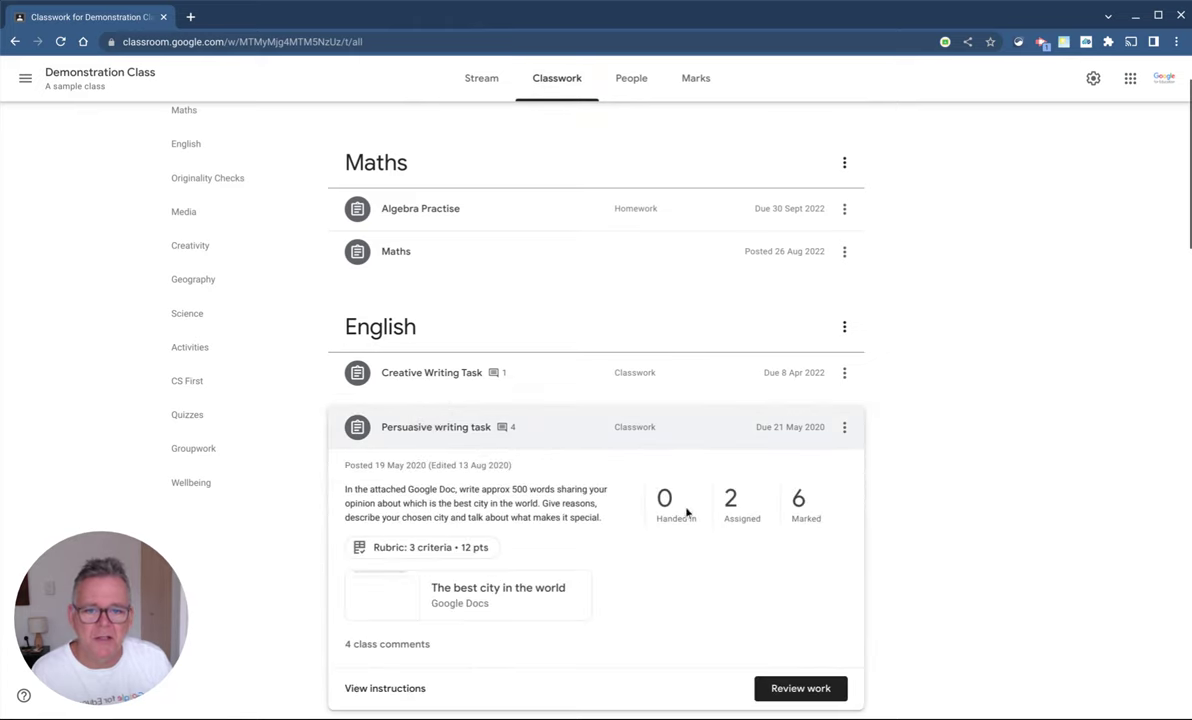
click(801, 513)
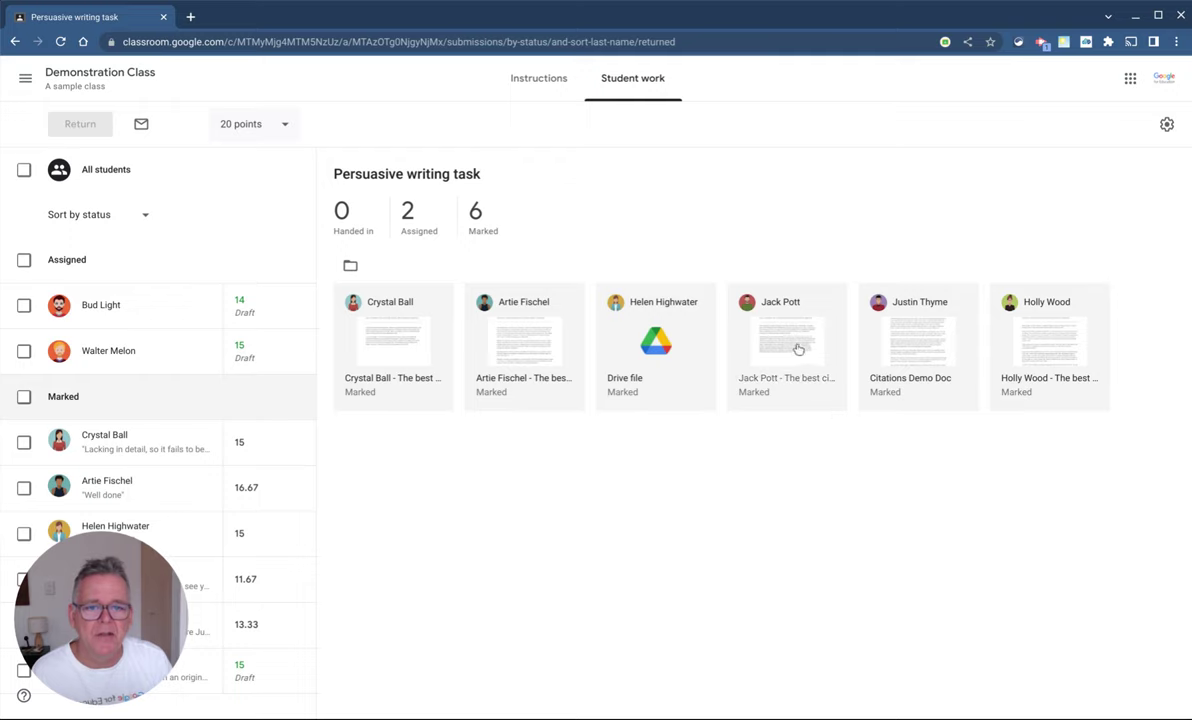
- Open another marked student's essay (11.67/20, rubric 7/12) and run its originality check
click(798, 348)
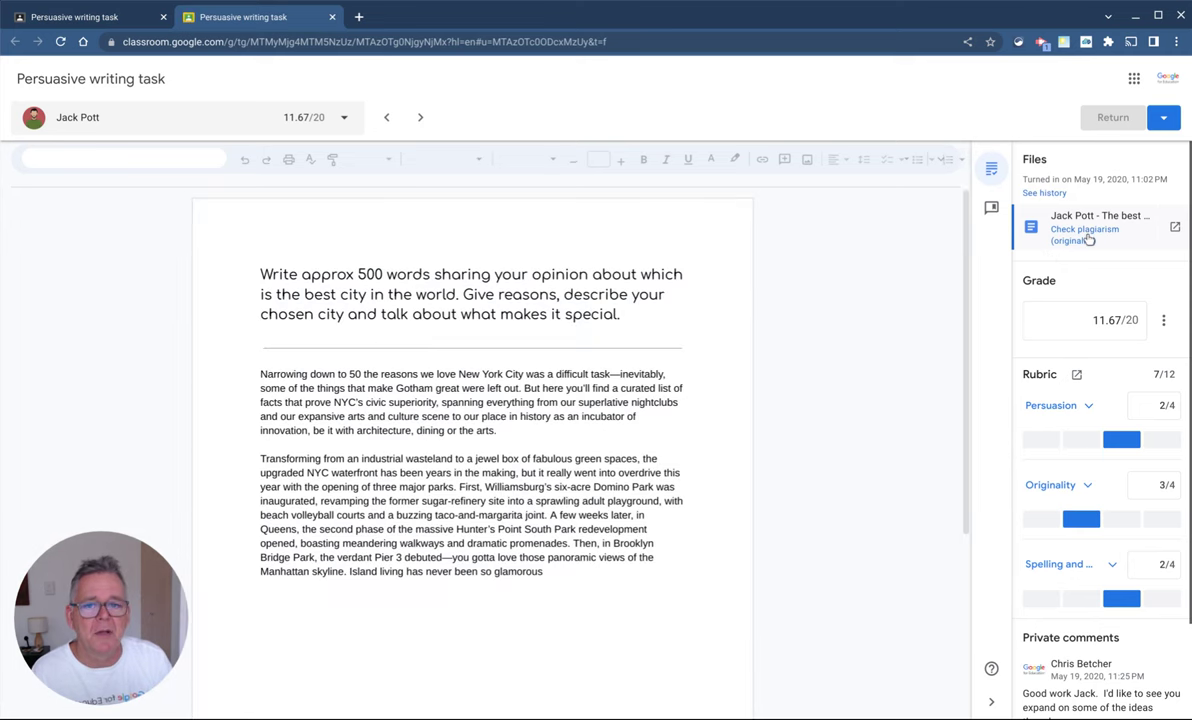
click(1086, 232)
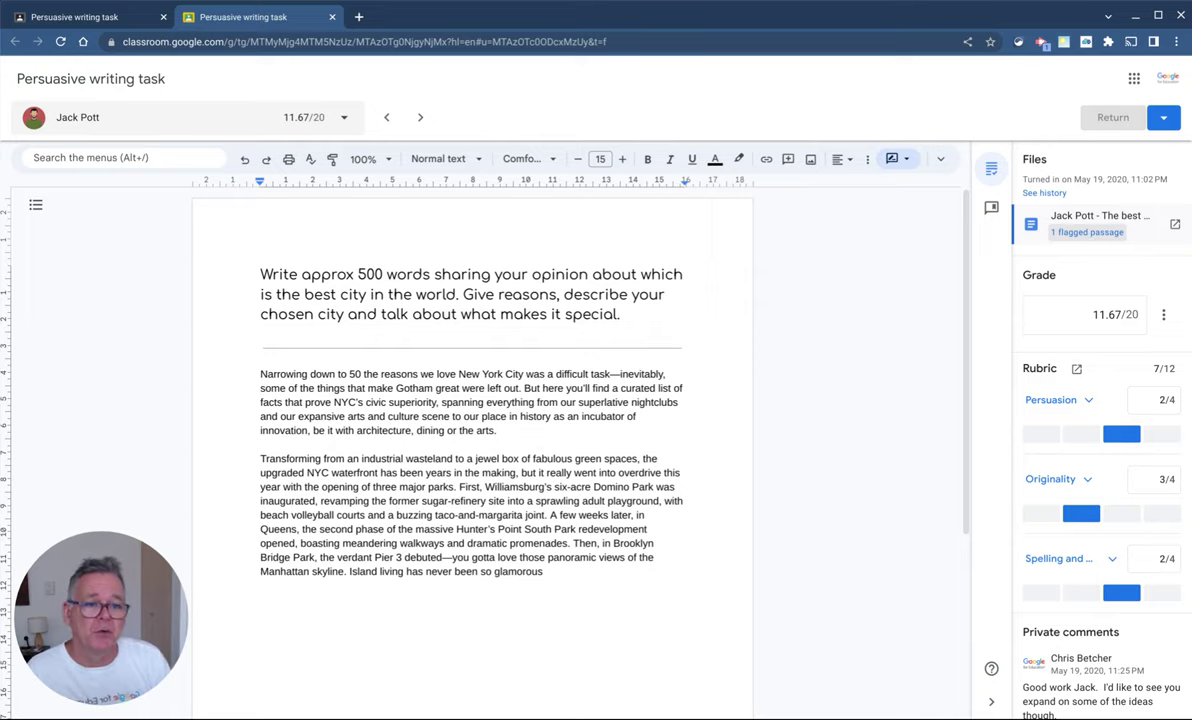
- View the flagged passage's timeout.com match, then show the Summary as percentages: 100% flagged
click(1103, 232)
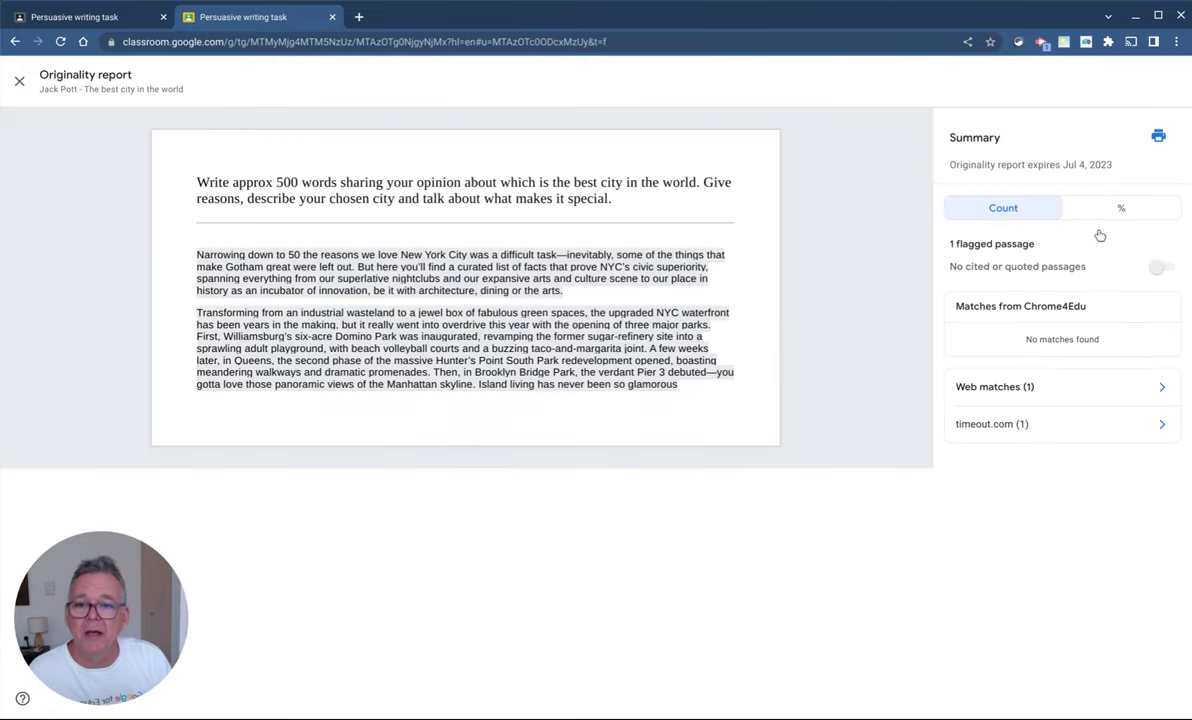
click(483, 291)
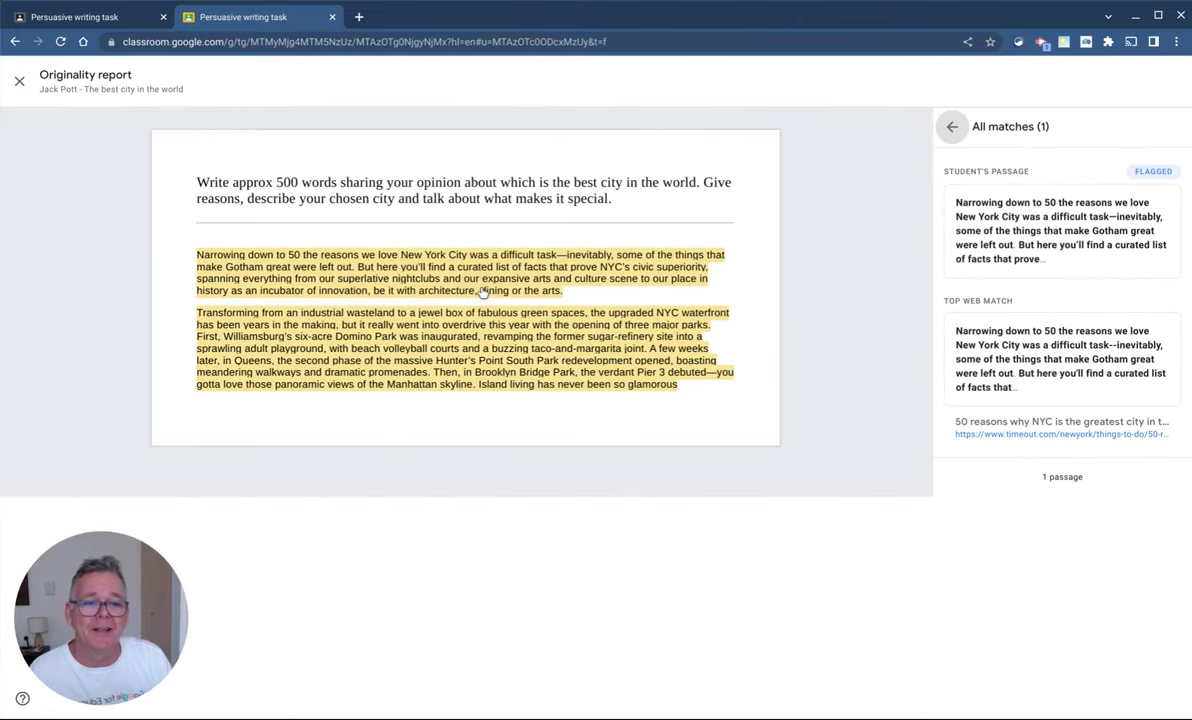
click(955, 129)
click(1088, 207)
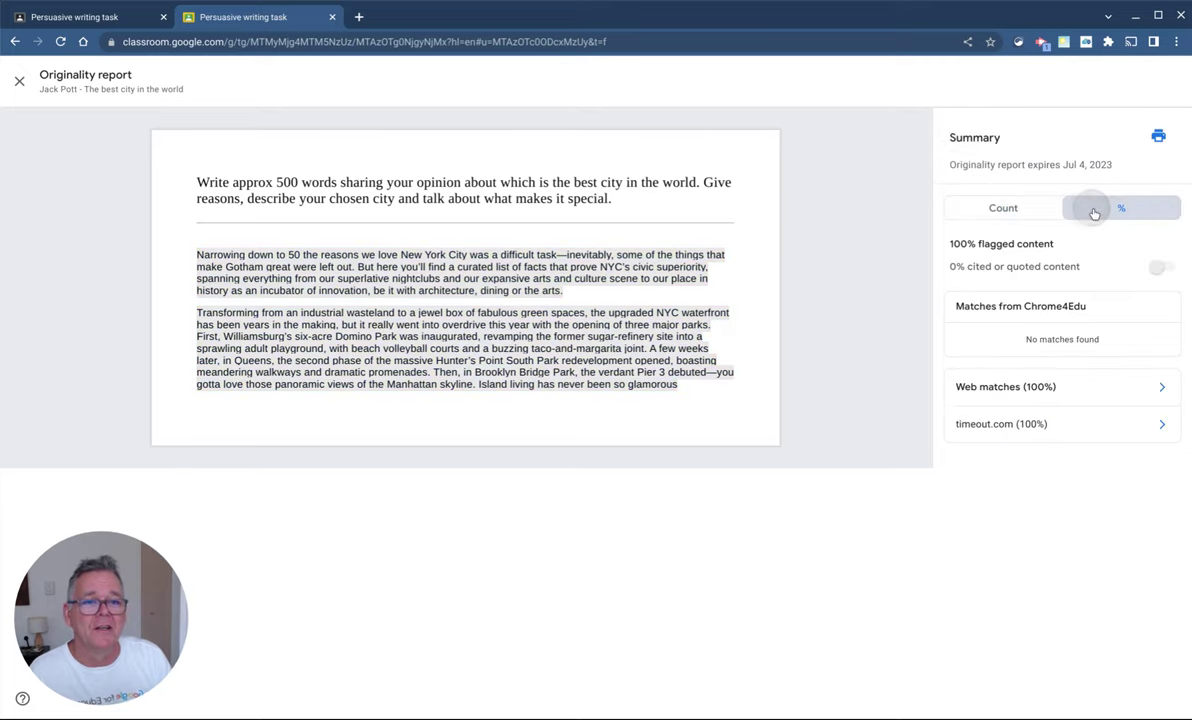